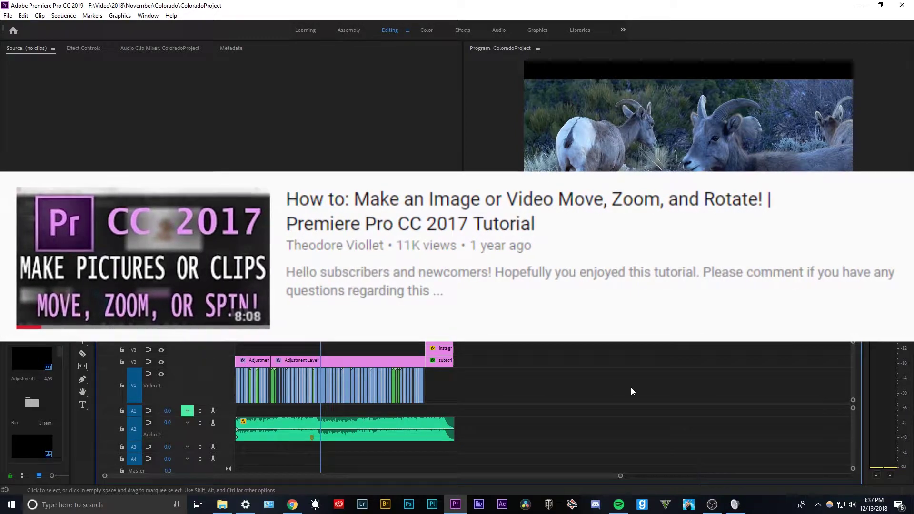
Step: Open the media Export Settings for the ColoradoProject sequence from the File menu
scroll(852, 359, up, 1)
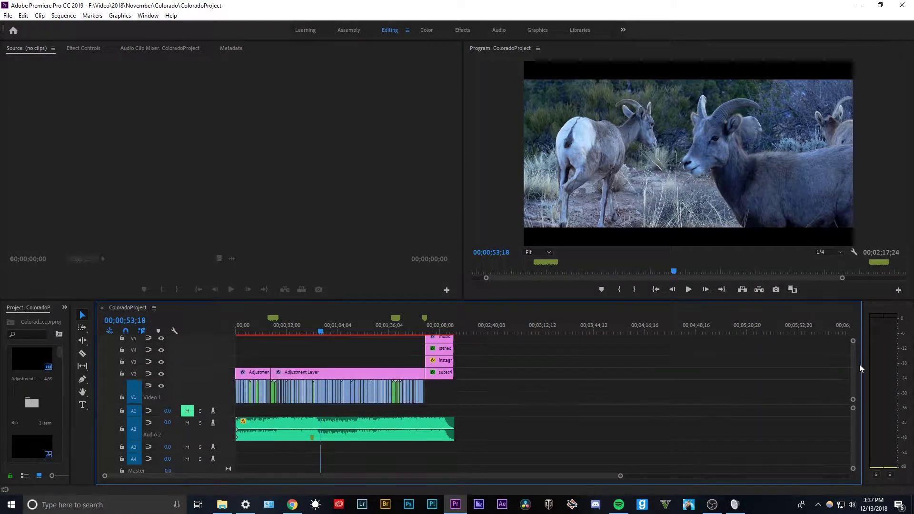
scroll(859, 364, down, 1)
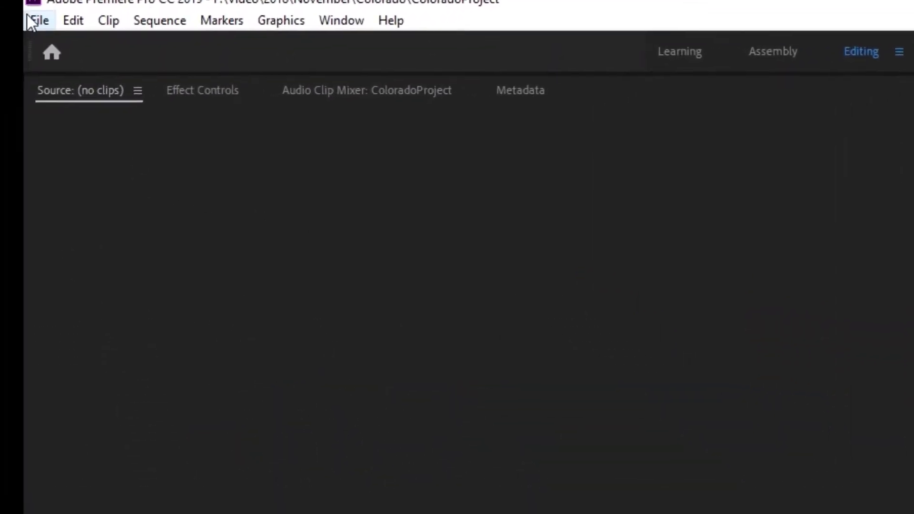
click(8, 16)
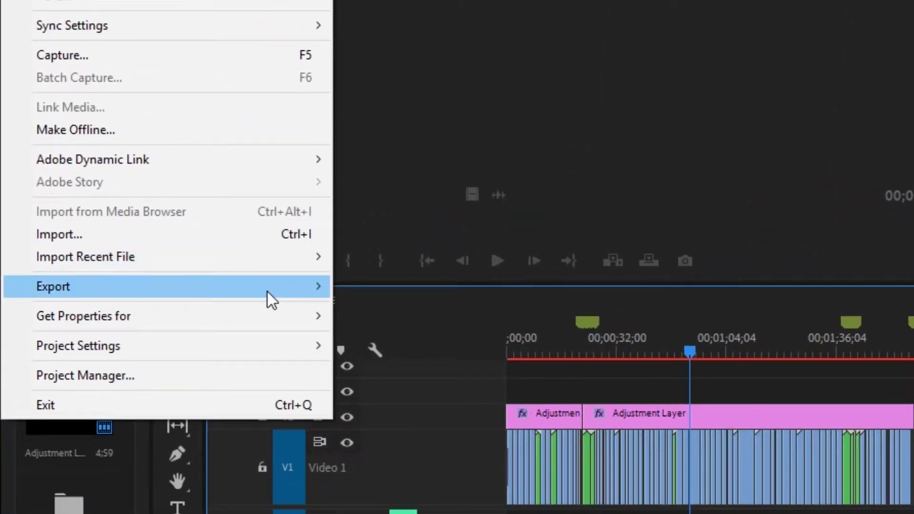
mouse_move(294, 453)
click(371, 291)
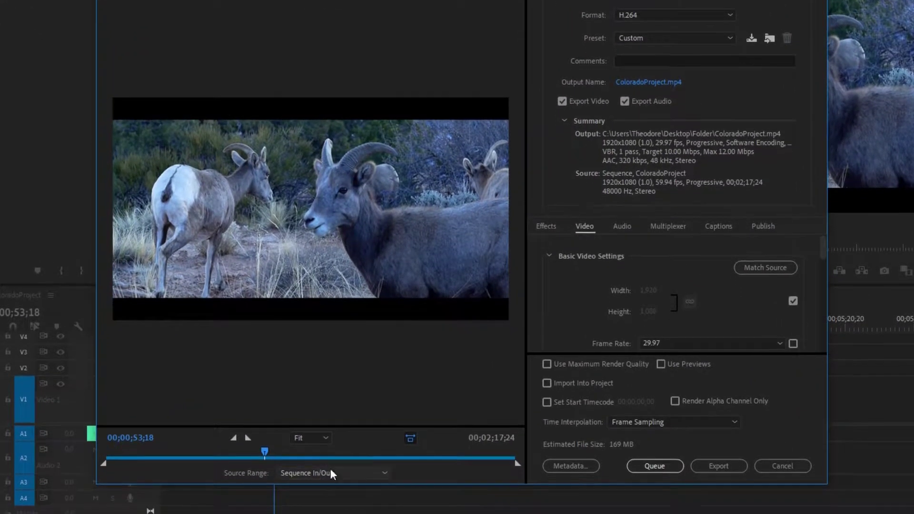
Step: Keep Sequence In/Out as the source range and H.264 as the format, and pick the output location
click(329, 457)
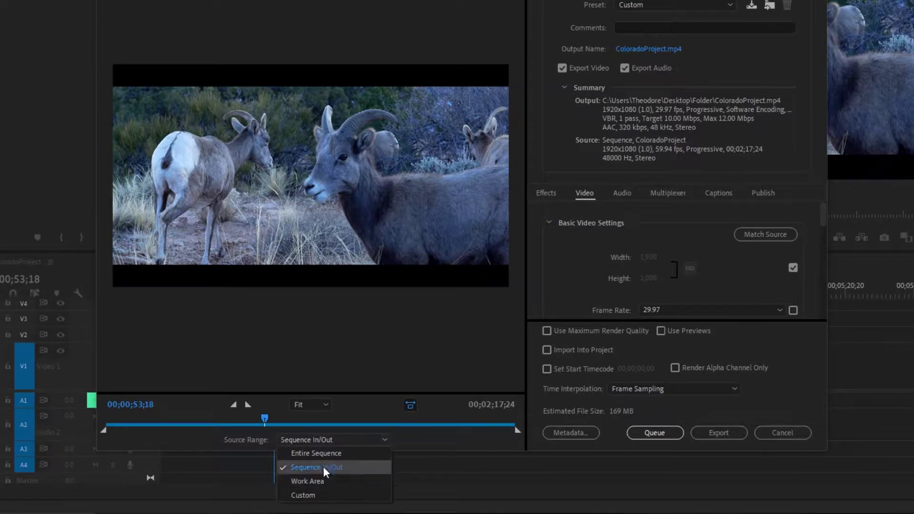
click(566, 177)
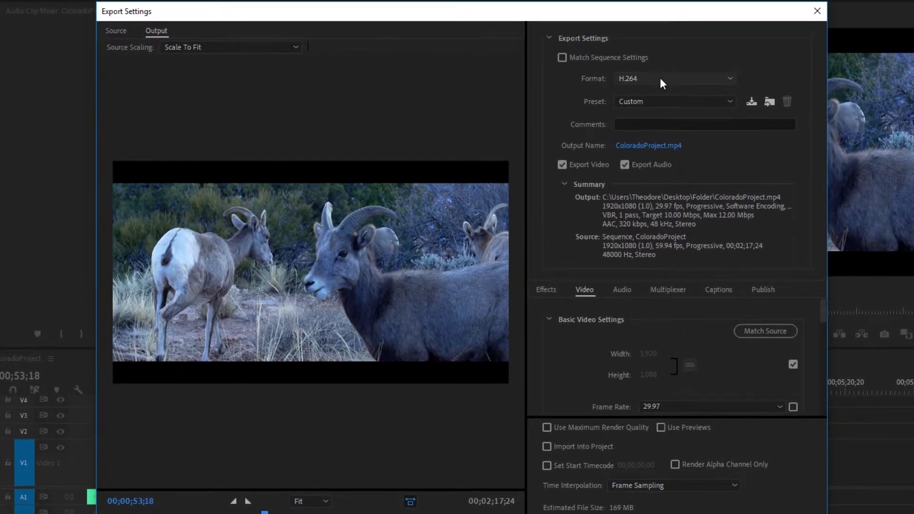
click(658, 8)
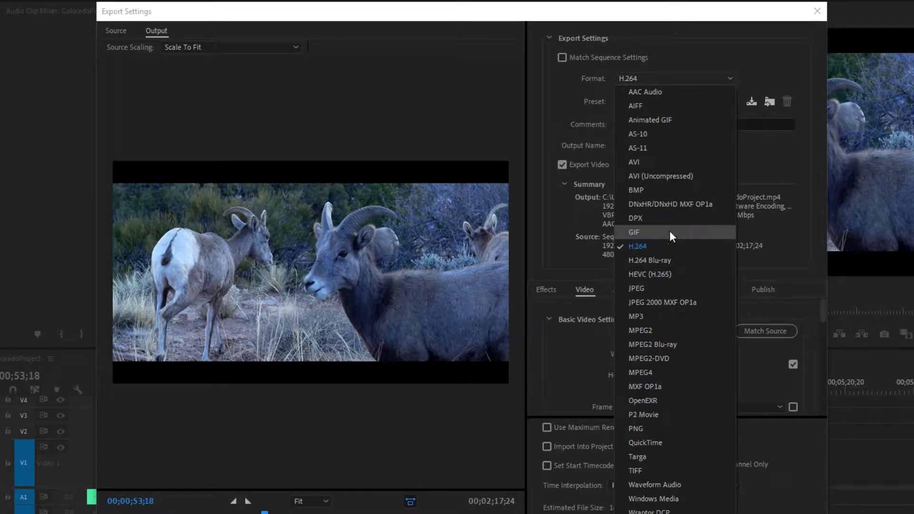
click(766, 151)
click(767, 144)
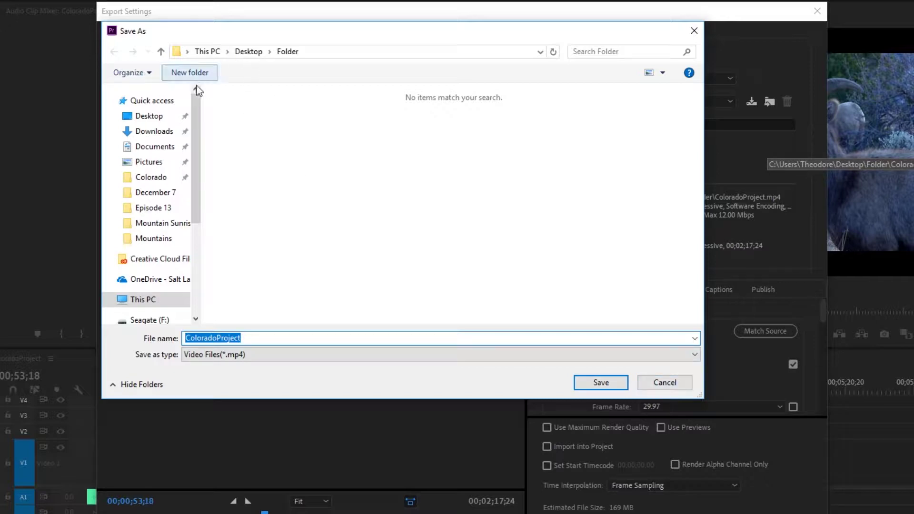
Step: Save the export output as ColoradoProject.mp4 in Desktop\Folder
click(666, 382)
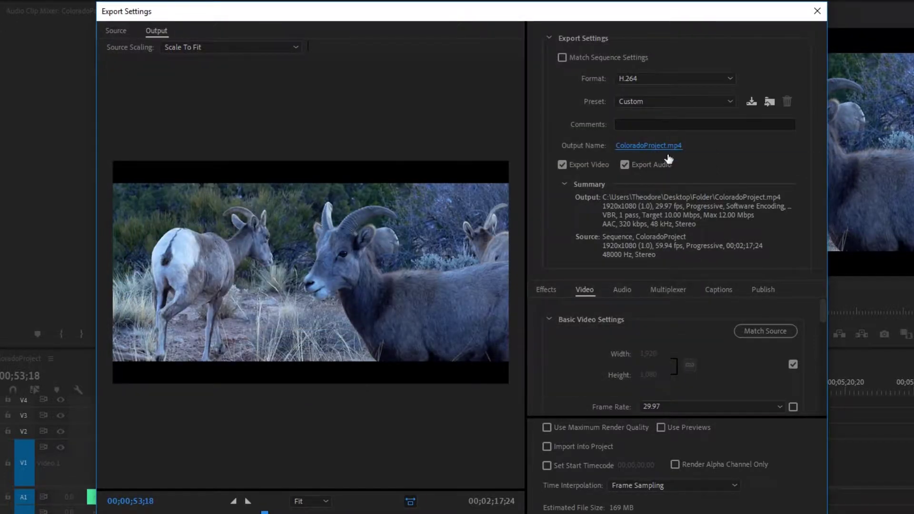
click(666, 146)
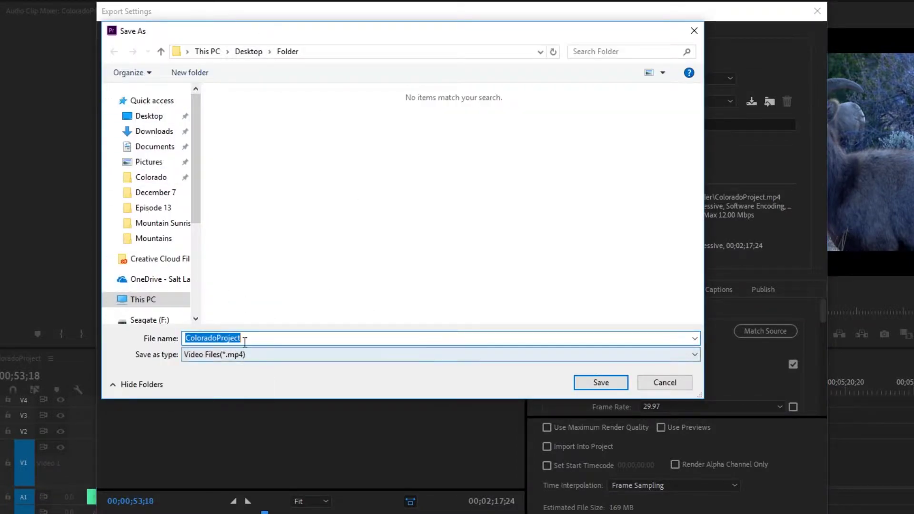
click(599, 382)
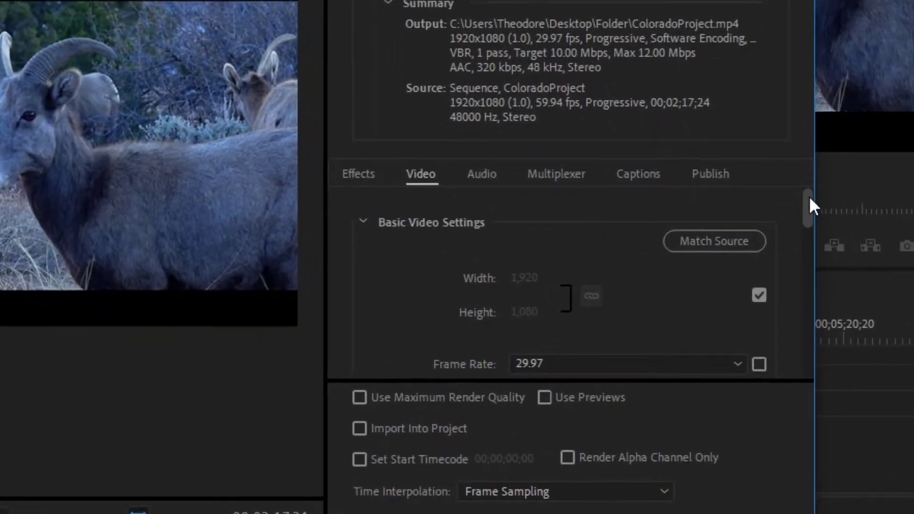
Step: Match the export video settings to the source sequence, with the frame rate set to 29.97
drag(804, 193, 803, 199)
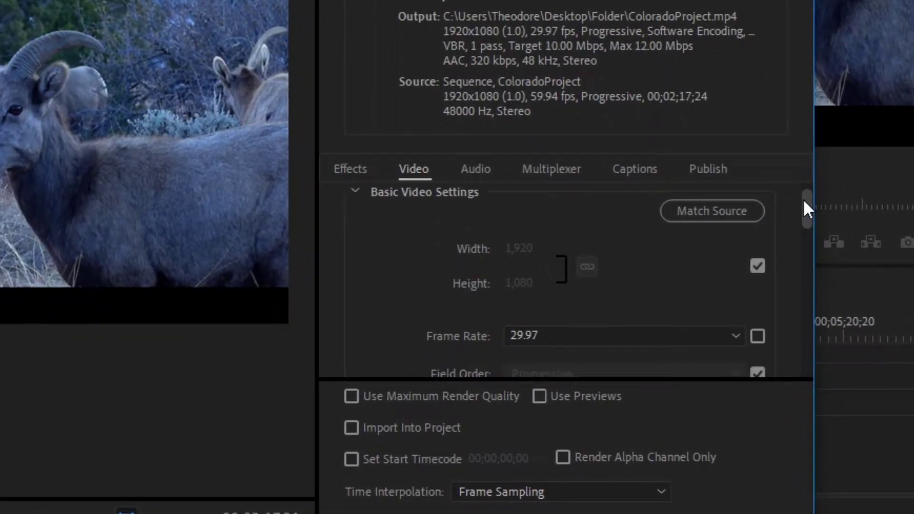
click(724, 211)
scroll(790, 367, down, 2)
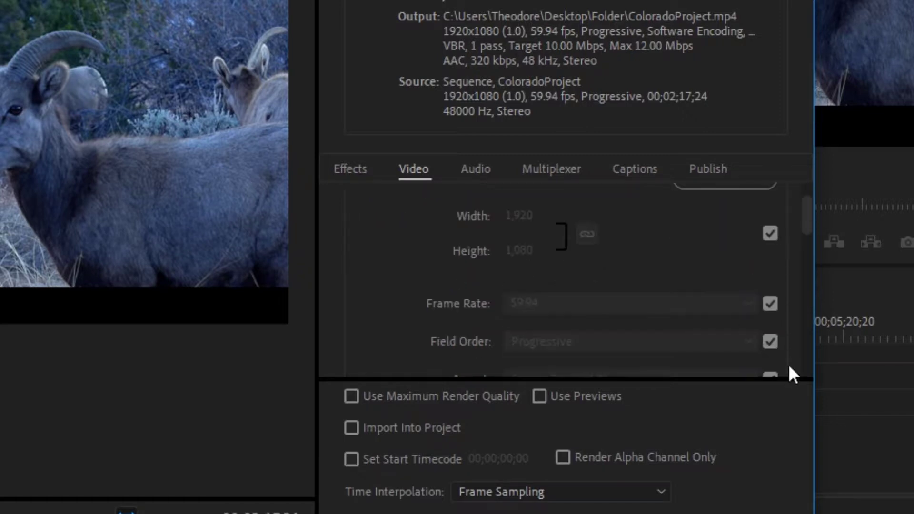
click(771, 304)
click(733, 304)
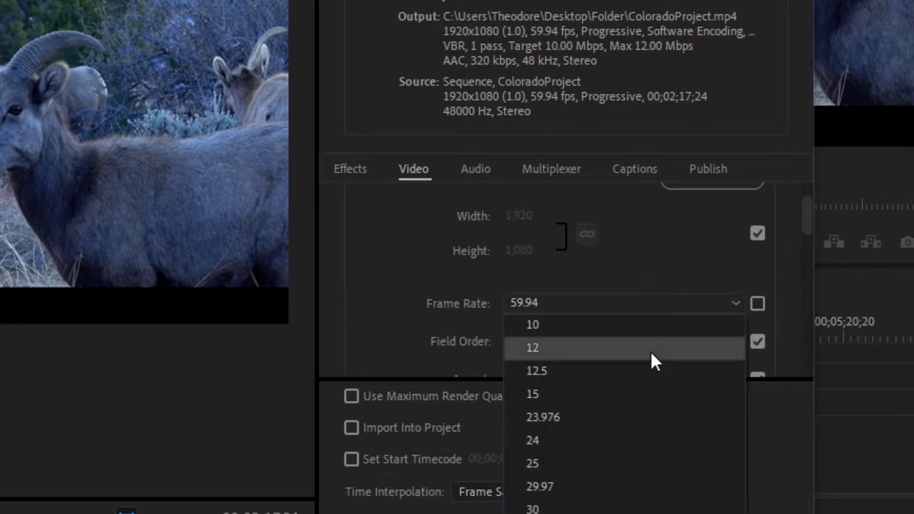
click(615, 486)
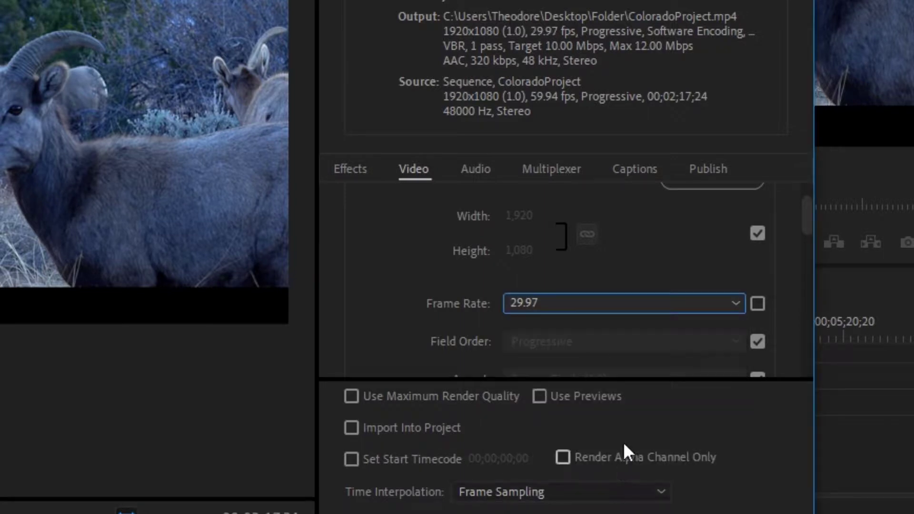
drag(808, 215, 810, 209)
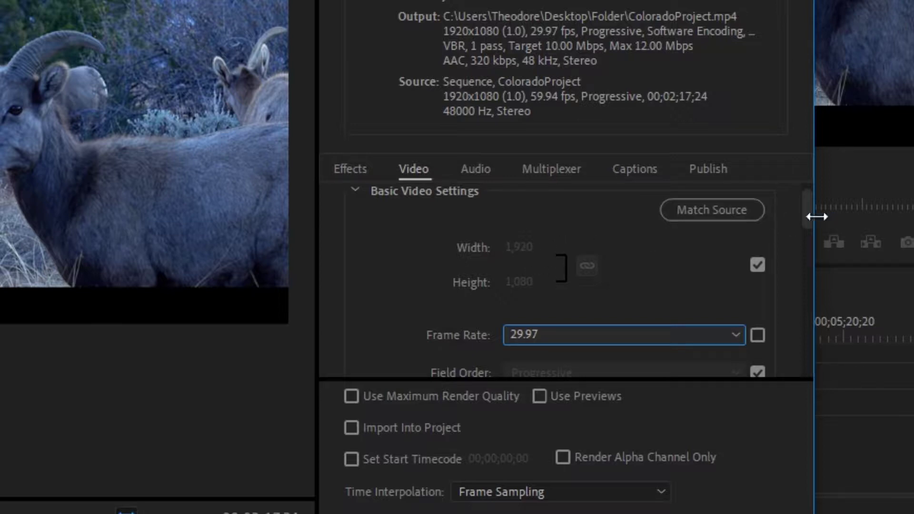
drag(810, 208, 812, 195)
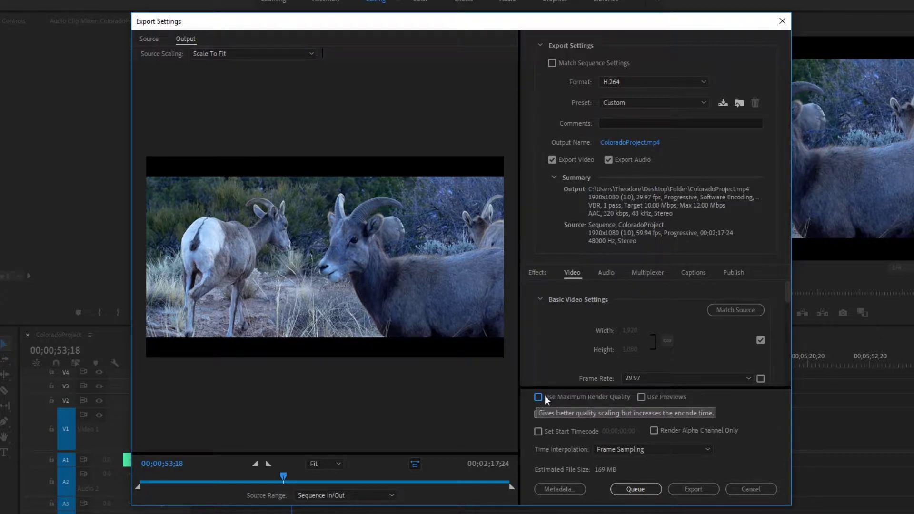
Step: Enable Use Maximum Render Quality and export ColoradoProject.mp4
click(598, 399)
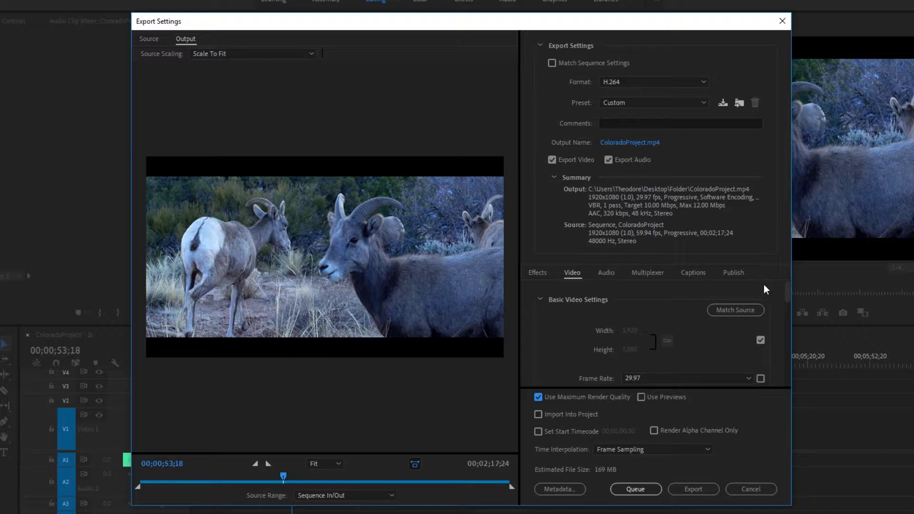
click(688, 488)
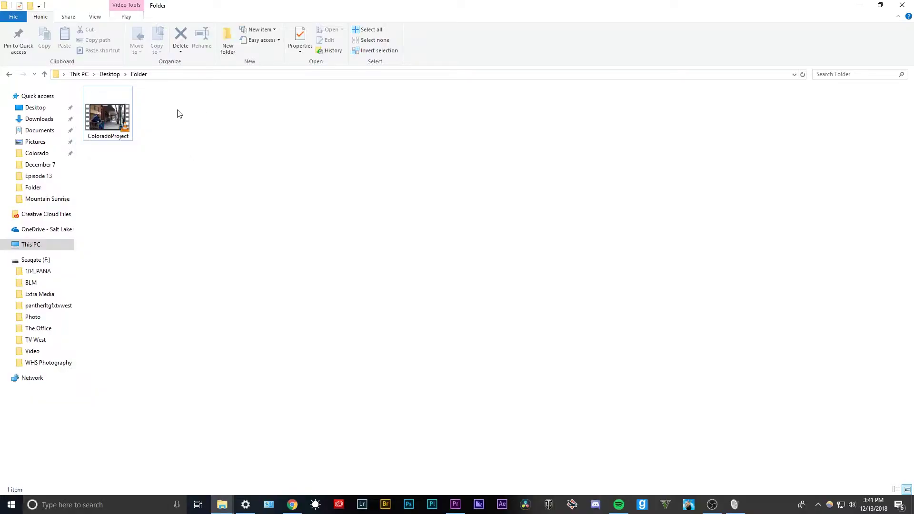
Step: Play the exported ColoradoProject video in Movies & TV, exit full screen and close the player
click(118, 129)
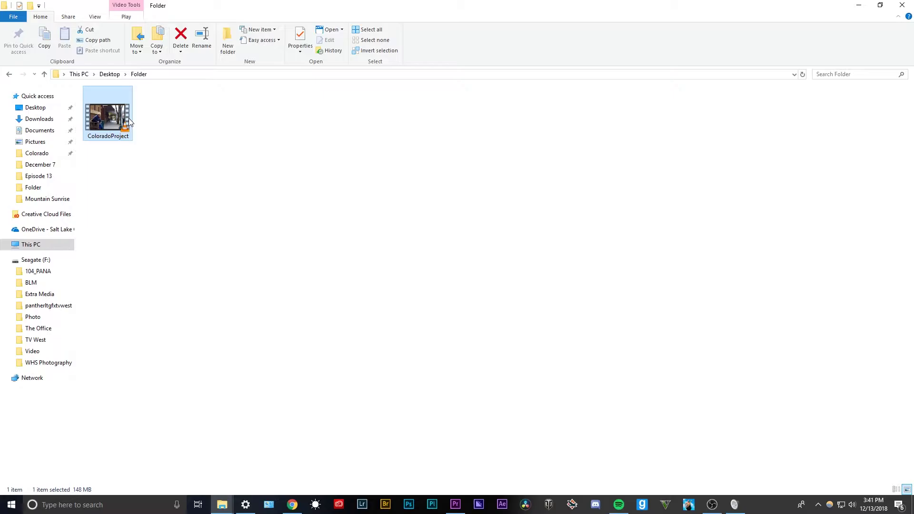
double_click(130, 121)
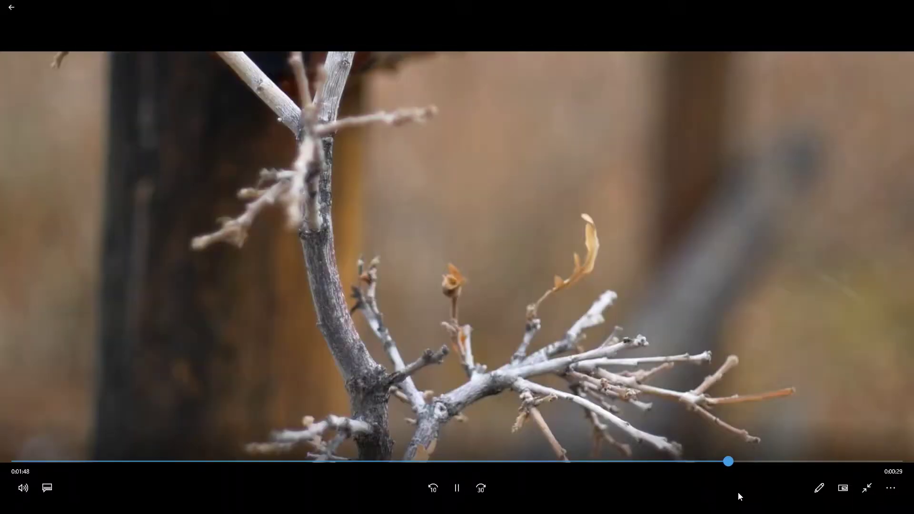
click(866, 487)
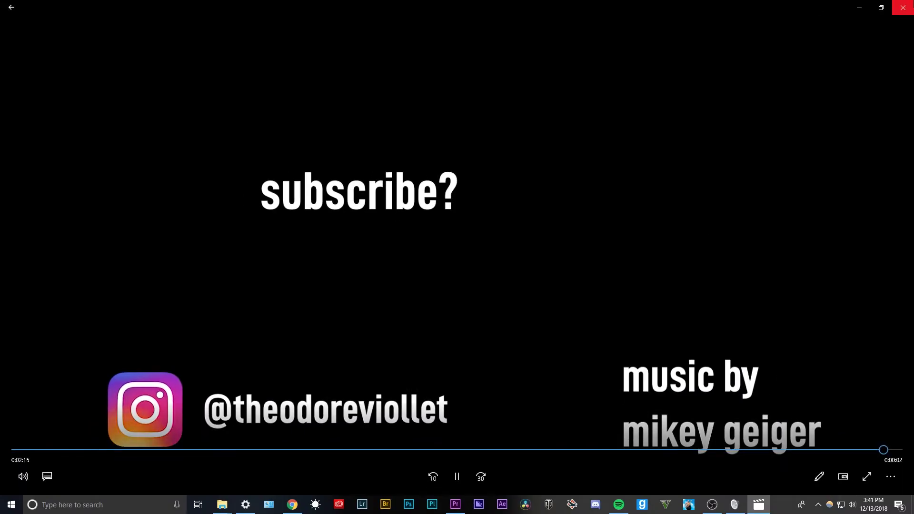
click(902, 8)
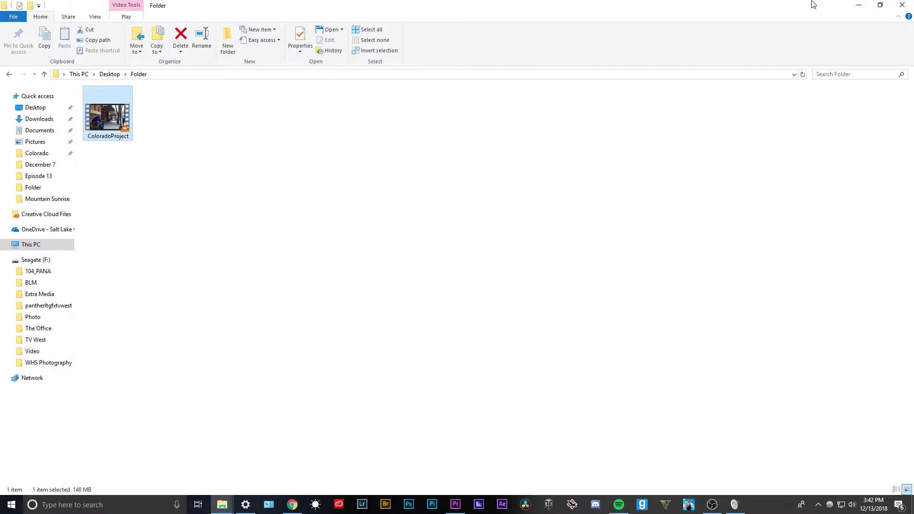
Step: Shrink the Explorer window and browse the YouTube channel's uploads, including the Colorado video
drag(810, 5, 619, 1)
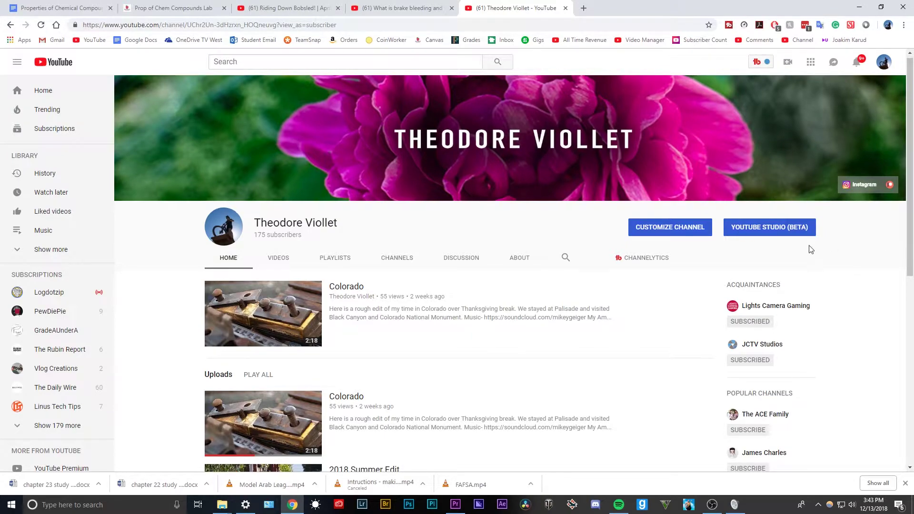
scroll(881, 255, down, 8)
scroll(879, 253, up, 6)
scroll(862, 261, up, 1)
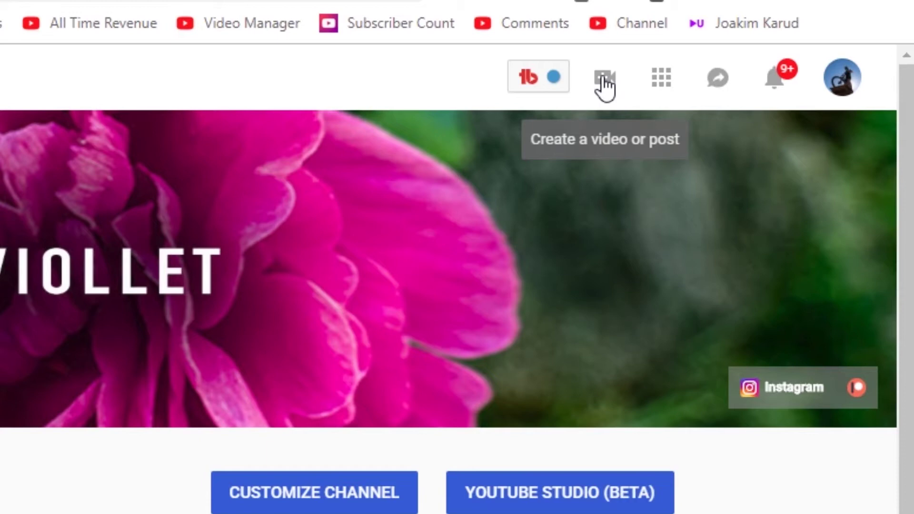
Step: Choose Upload video from YouTube's create menu
click(604, 84)
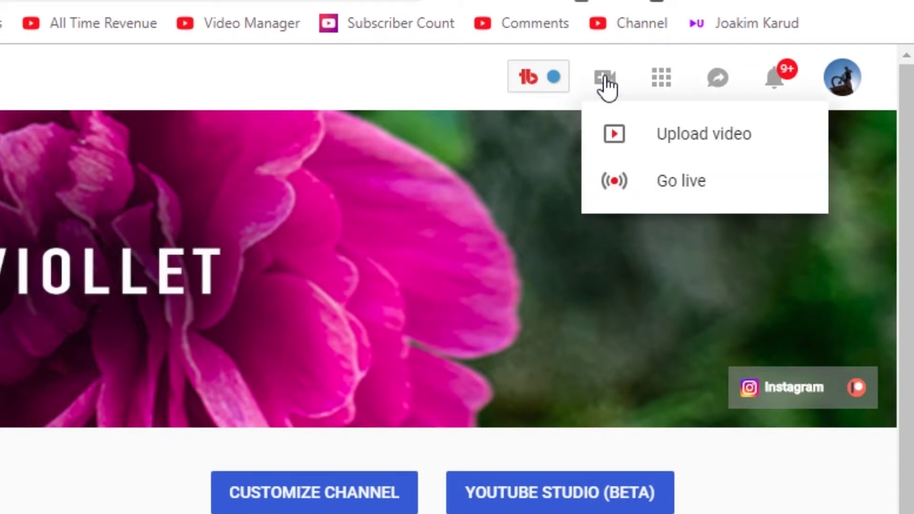
click(663, 143)
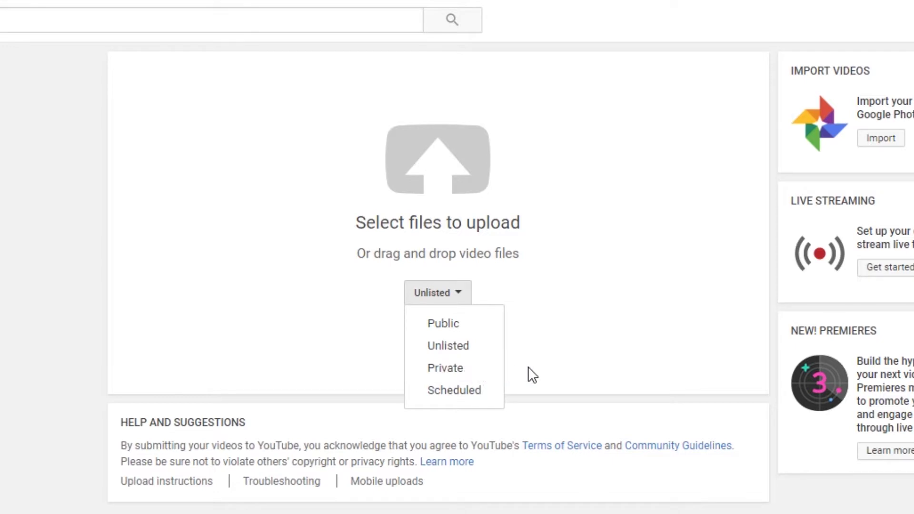
Step: Set visibility to Scheduled and upload ColoradoProject from the Desktop's Folder
click(479, 398)
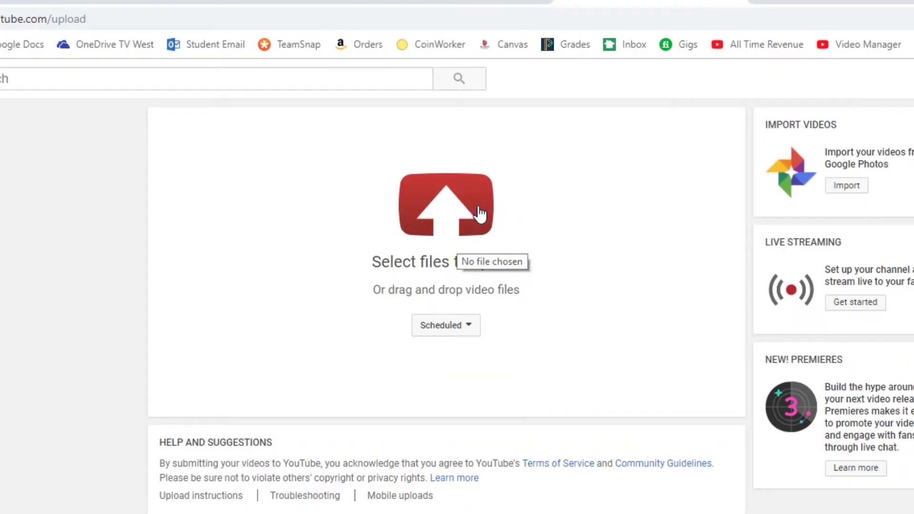
click(480, 214)
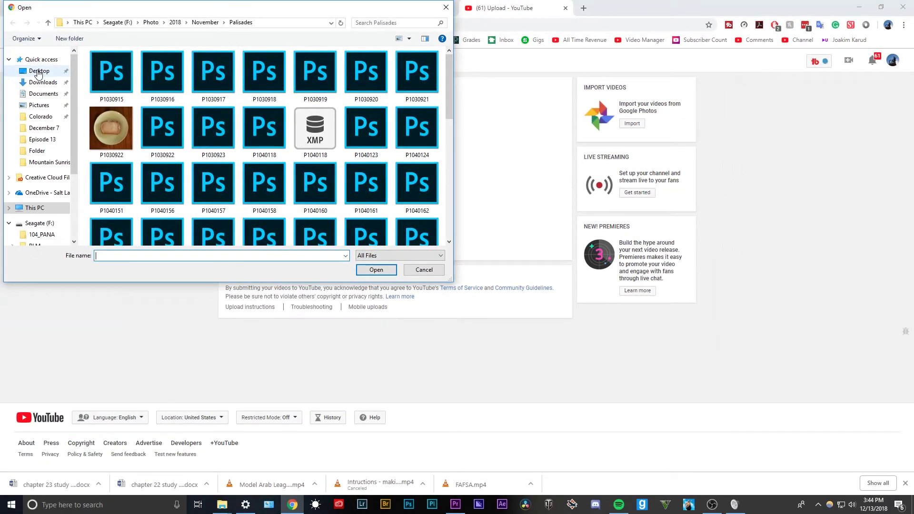
click(39, 72)
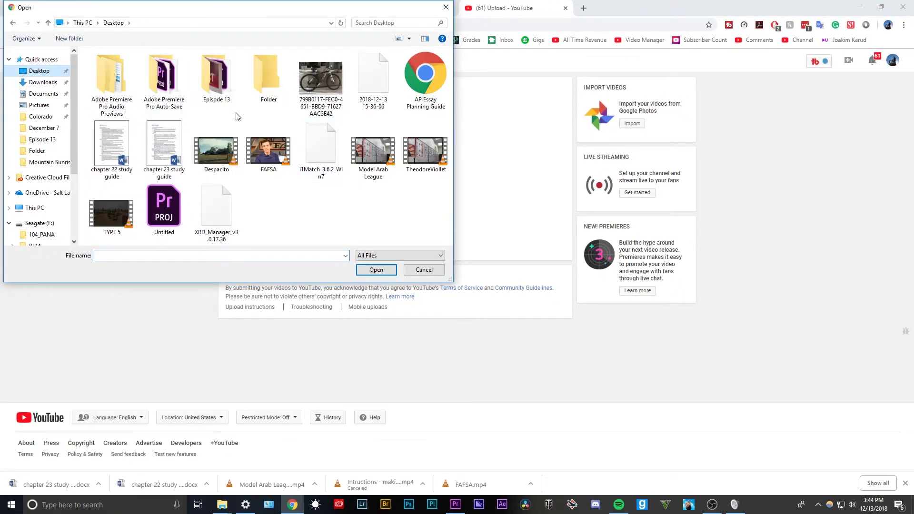
double_click(264, 90)
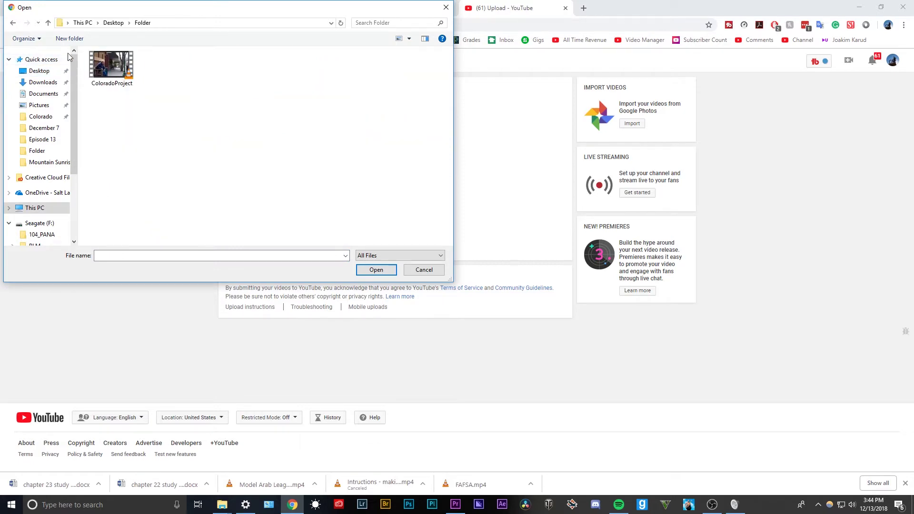
click(132, 80)
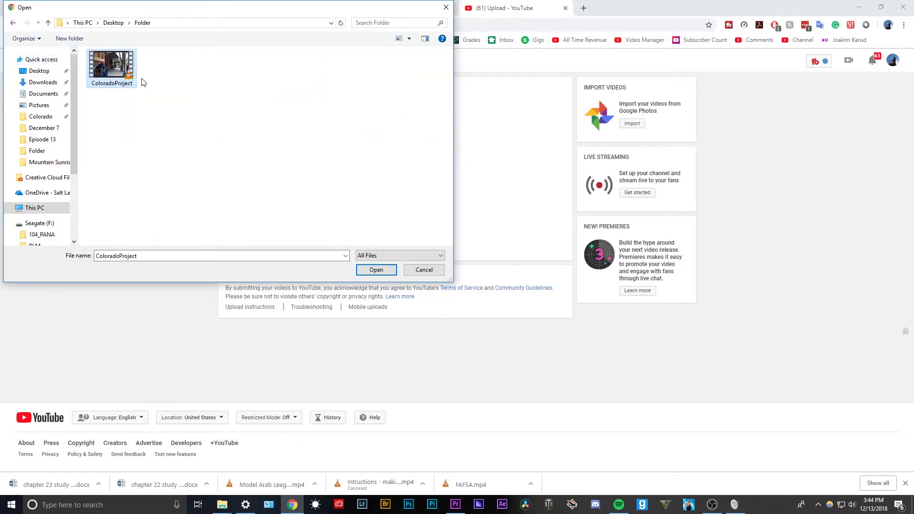
click(376, 269)
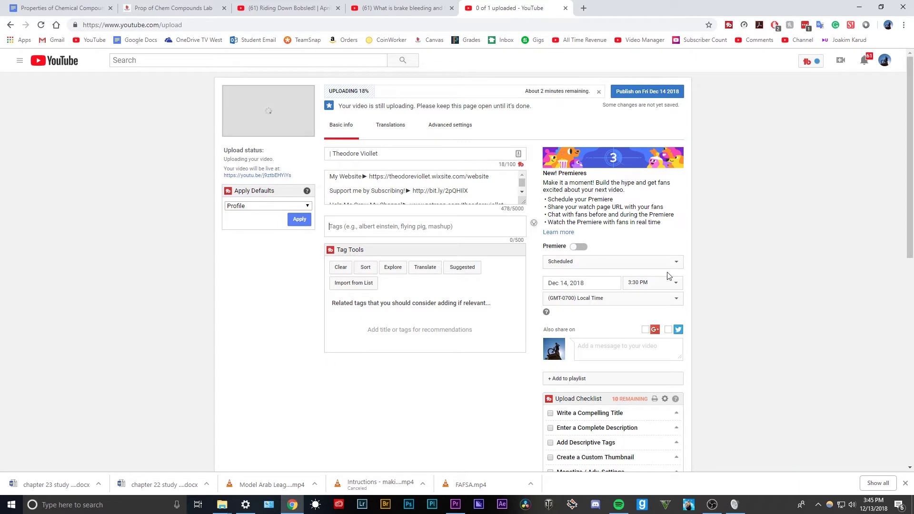
Step: Set the scheduled publish time to 2:00 PM on December 15, 2018
scroll(669, 276, down, 1)
click(584, 231)
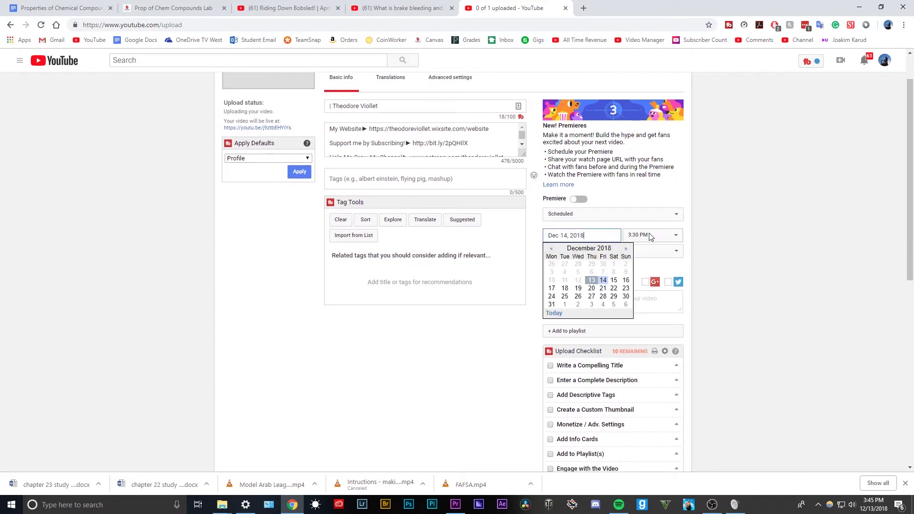
click(652, 235)
click(665, 349)
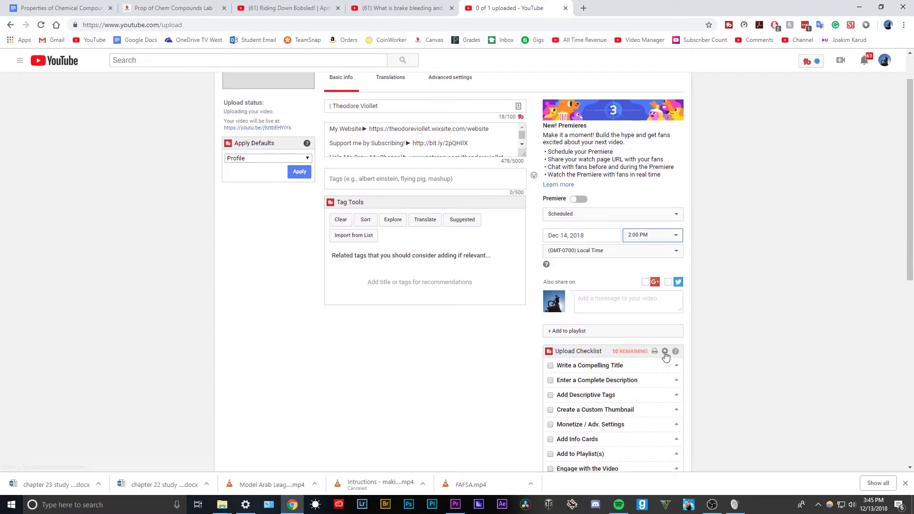
click(585, 235)
click(613, 280)
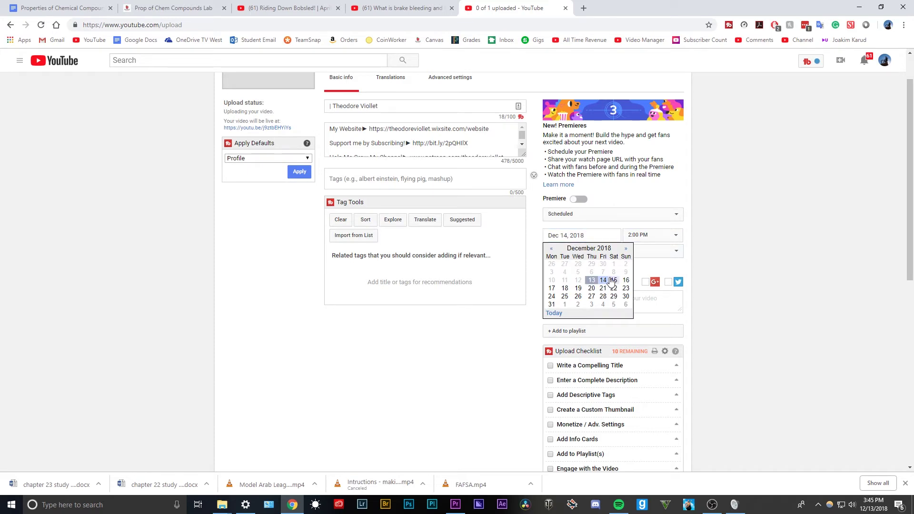
scroll(818, 348, up, 1)
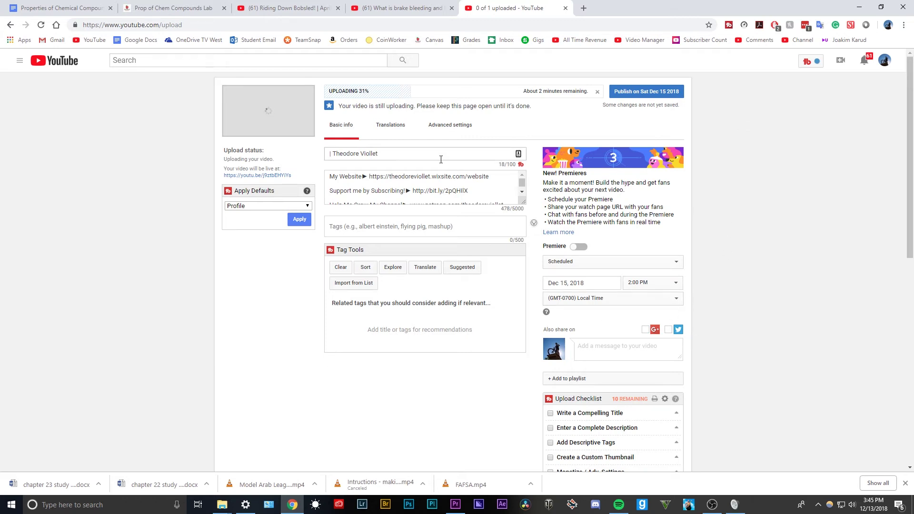
Step: Retitle the video 'fgeaaeg' and delete all of the default description text
drag(441, 154, 241, 145)
text(fgeaaeg)
drag(525, 204, 526, 381)
key(ctrl+z)
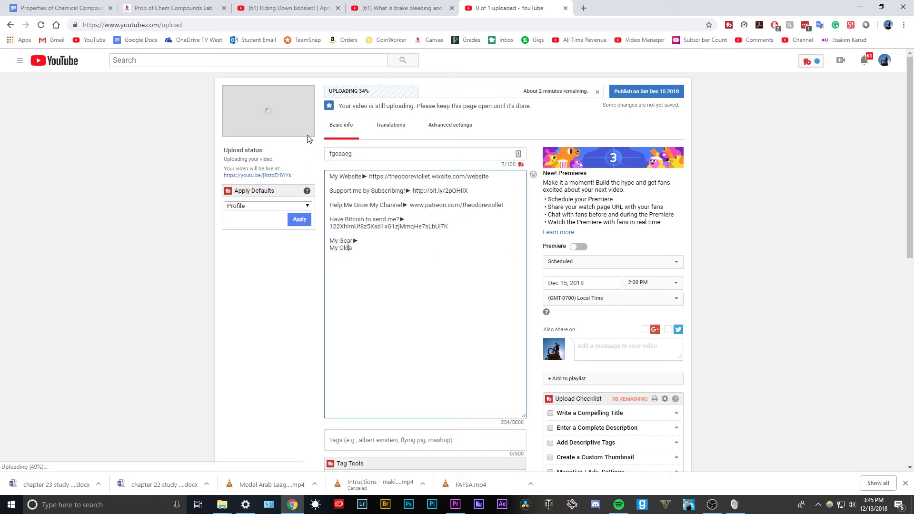
key(ctrl+z)
key(BackSpace)
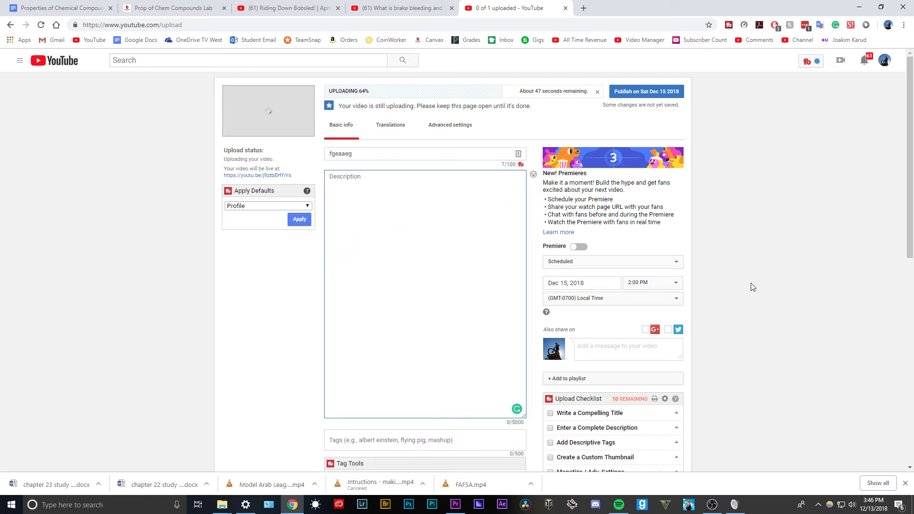